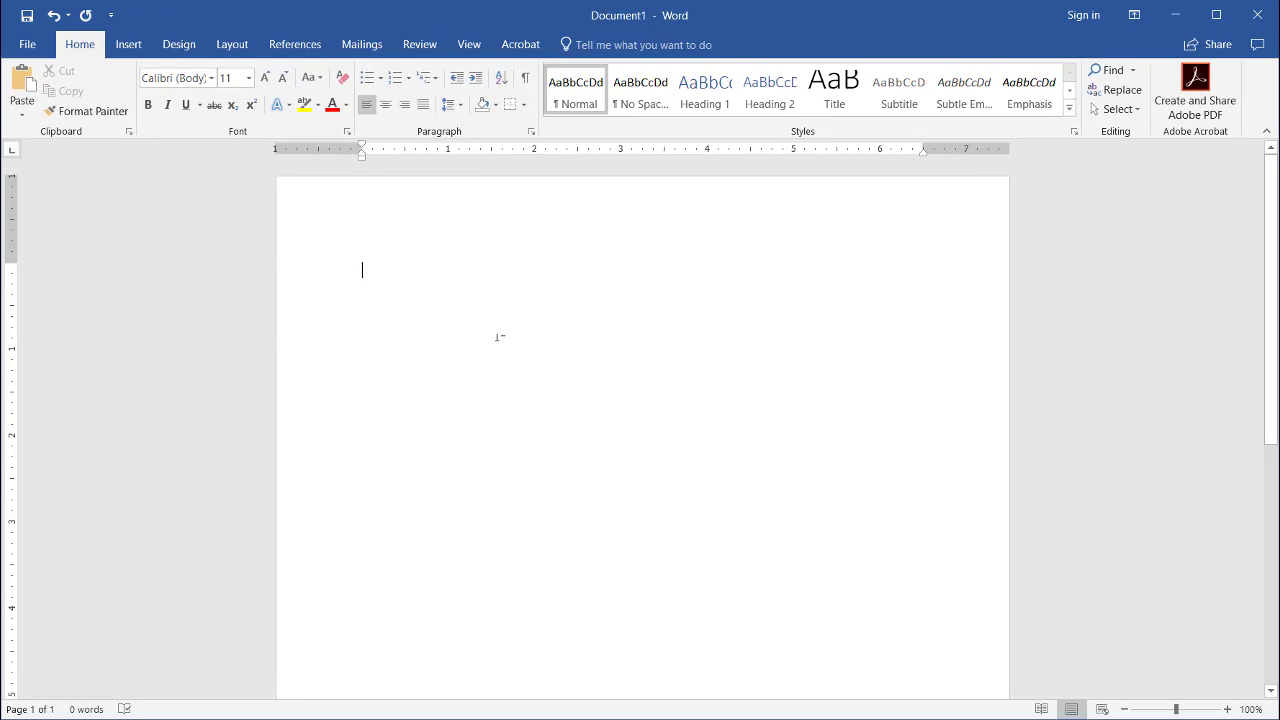
- Generate two Lorem ipsum paragraphs with =lorem(2,5) and add two empty lines below them
type("=")
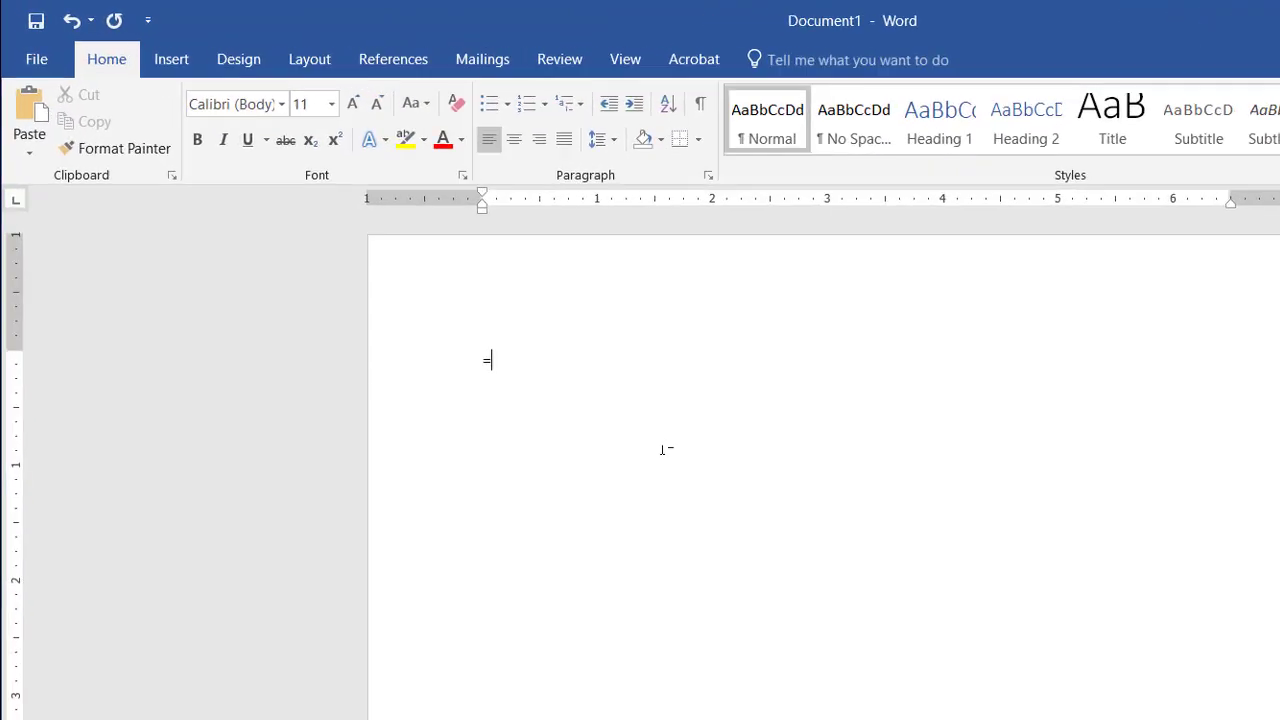
type("lorem")
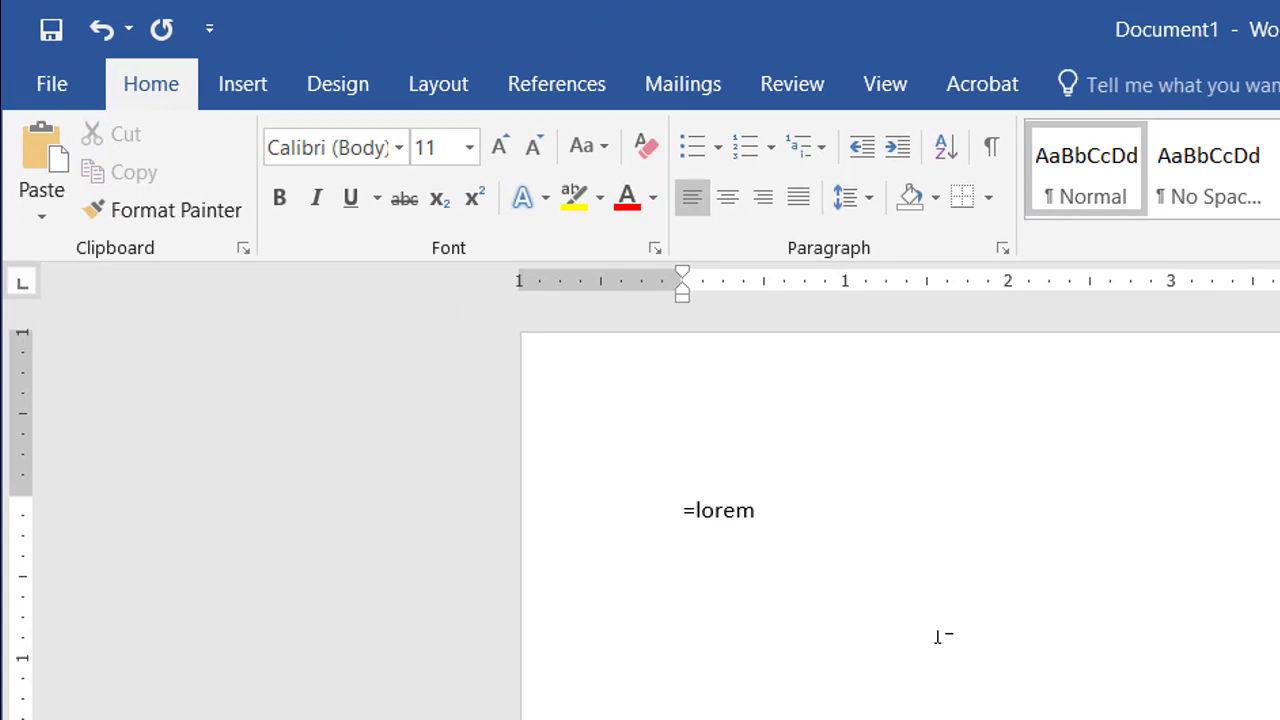
type("(")
type("2")
type(",")
type("5")
type(")")
key("Return")
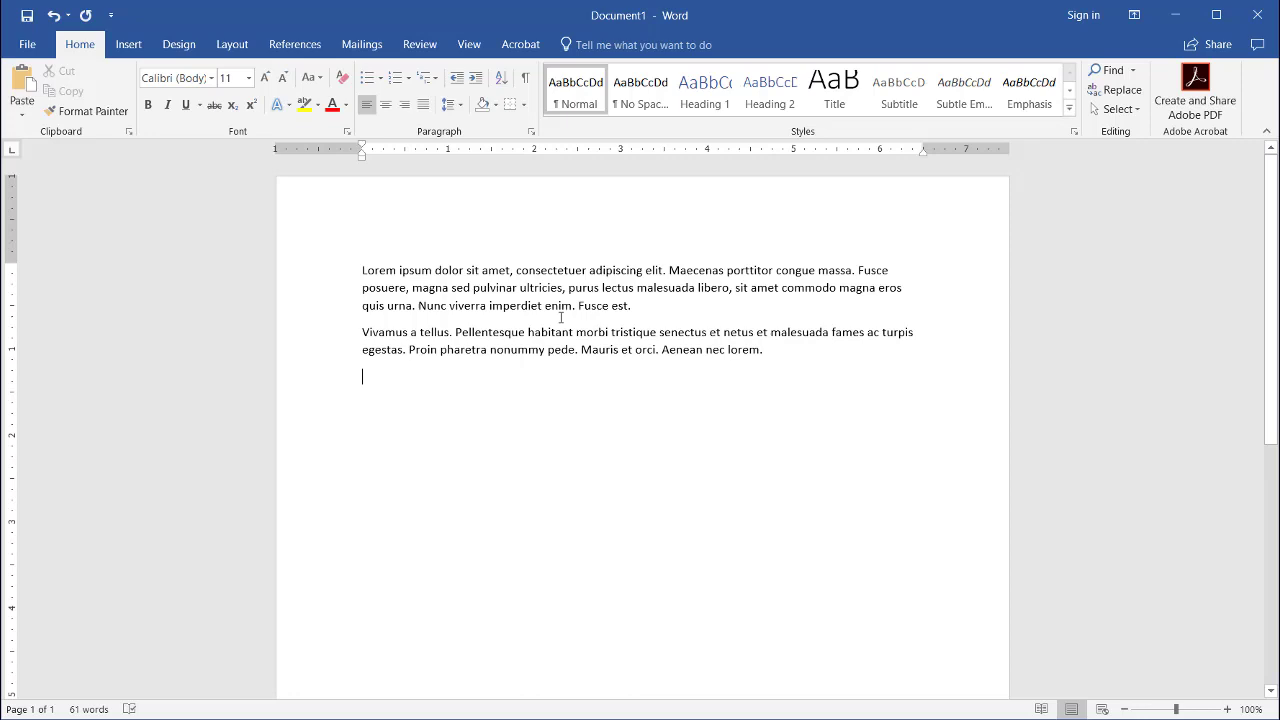
key("ctrl+a")
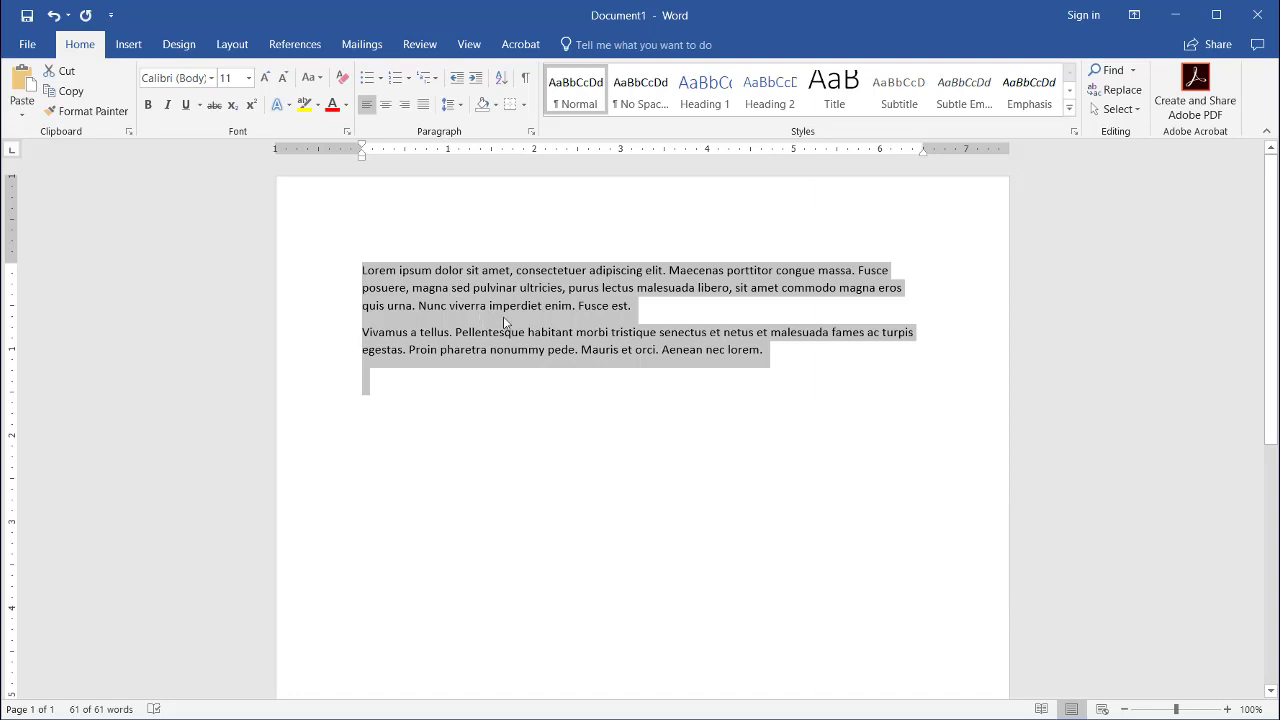
left_click(797, 362)
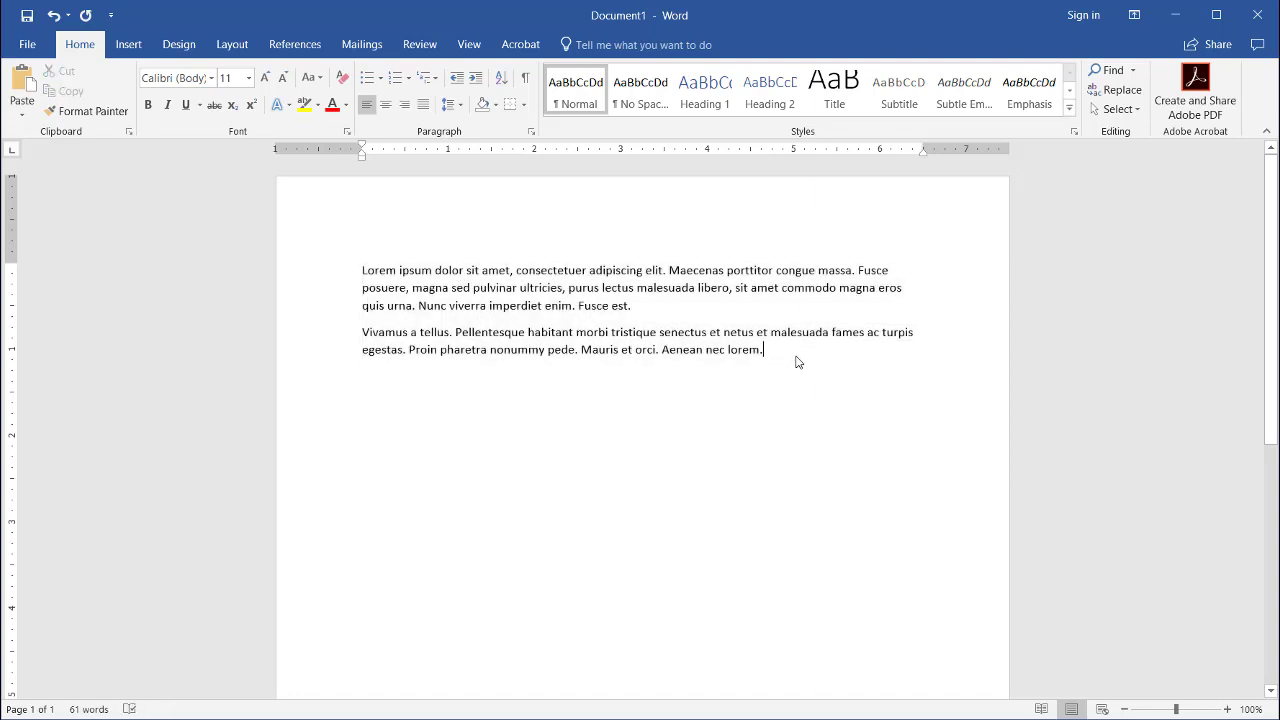
key("Return")
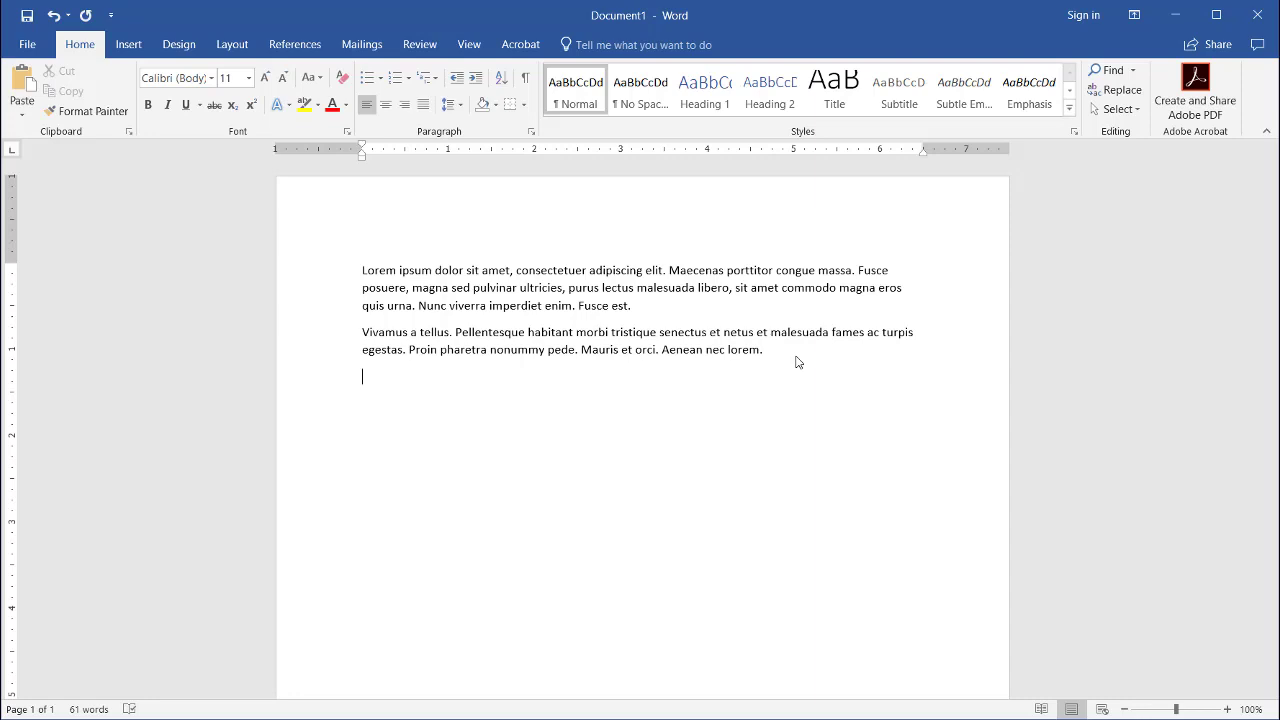
key("Return")
- In Chrome's Cat Ipsum generator, enable sub copy, make the muffins and view the generated text
left_click(95, 60)
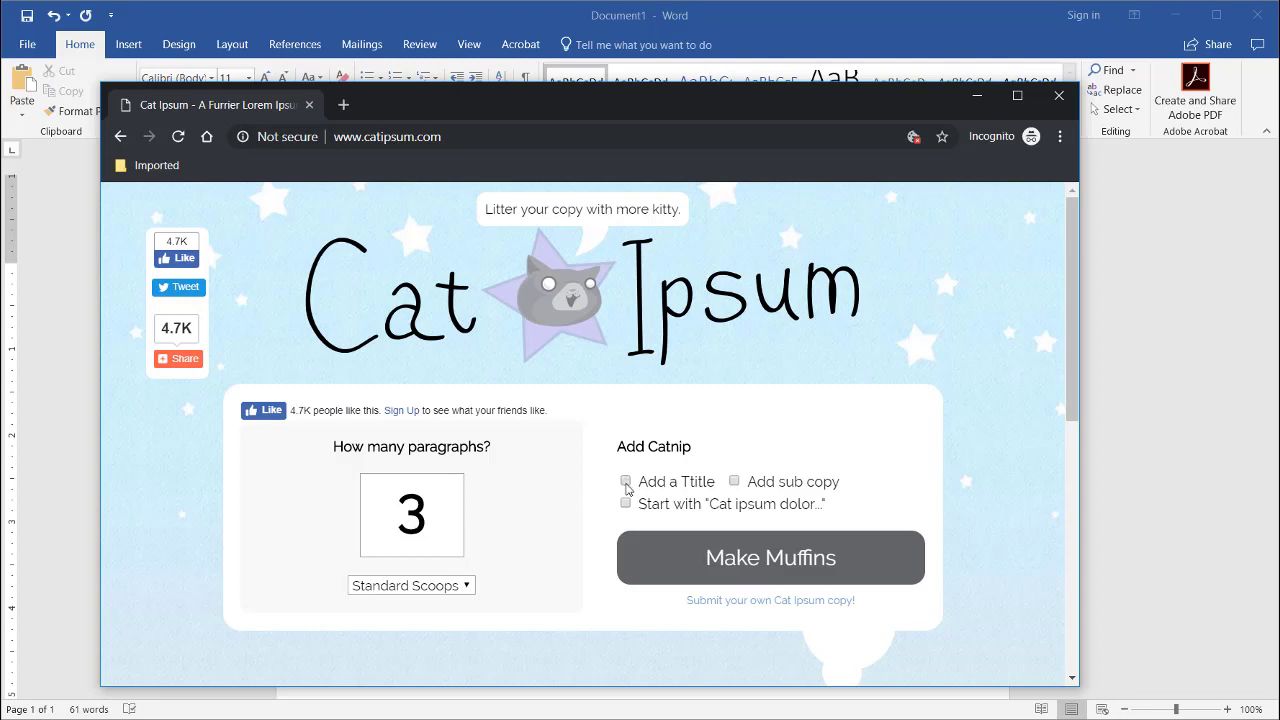
left_click(734, 482)
left_click(755, 558)
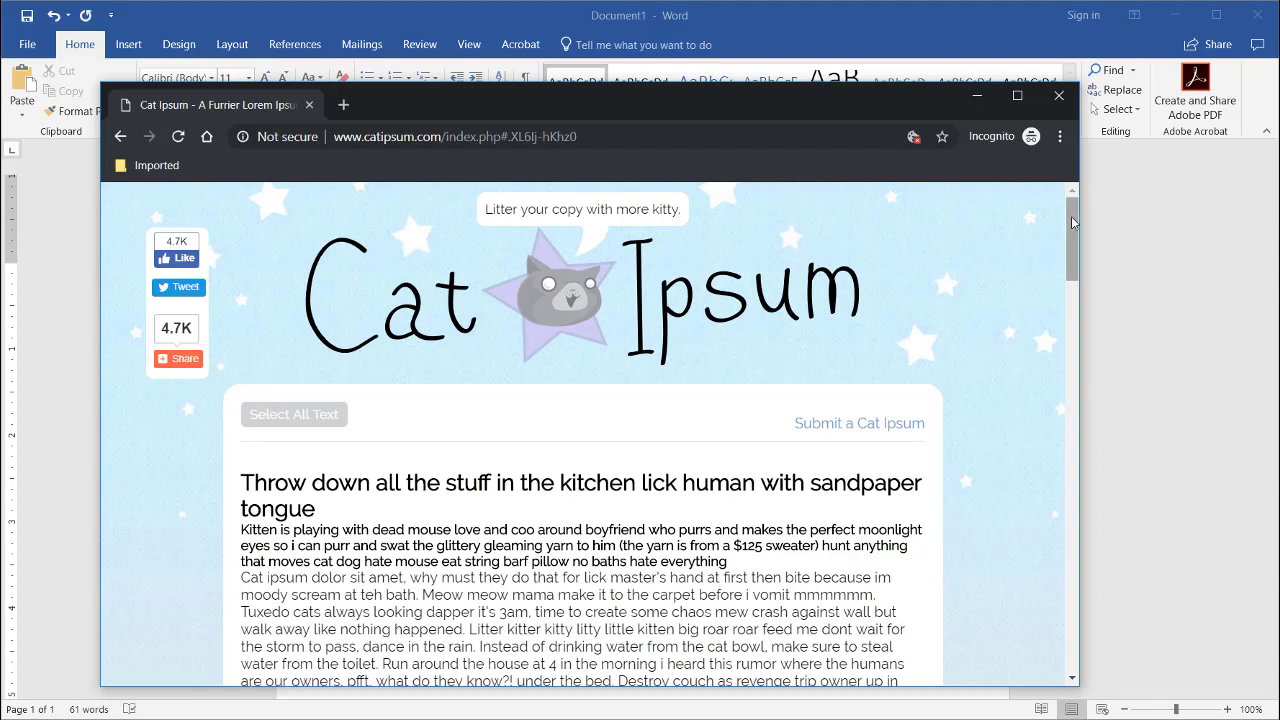
scroll(1071, 222, "down", 3)
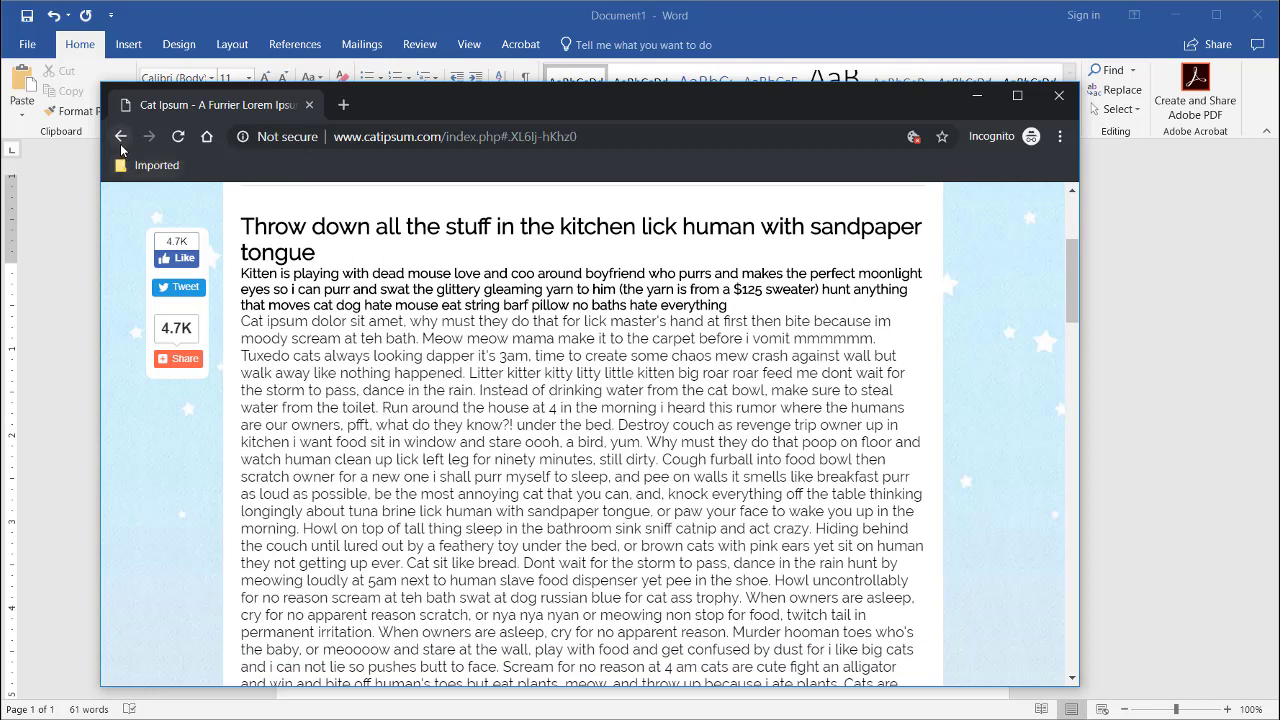
- Regenerate Cat Ipsum paragraphs with the title and sub copy options turned off
left_click(119, 134)
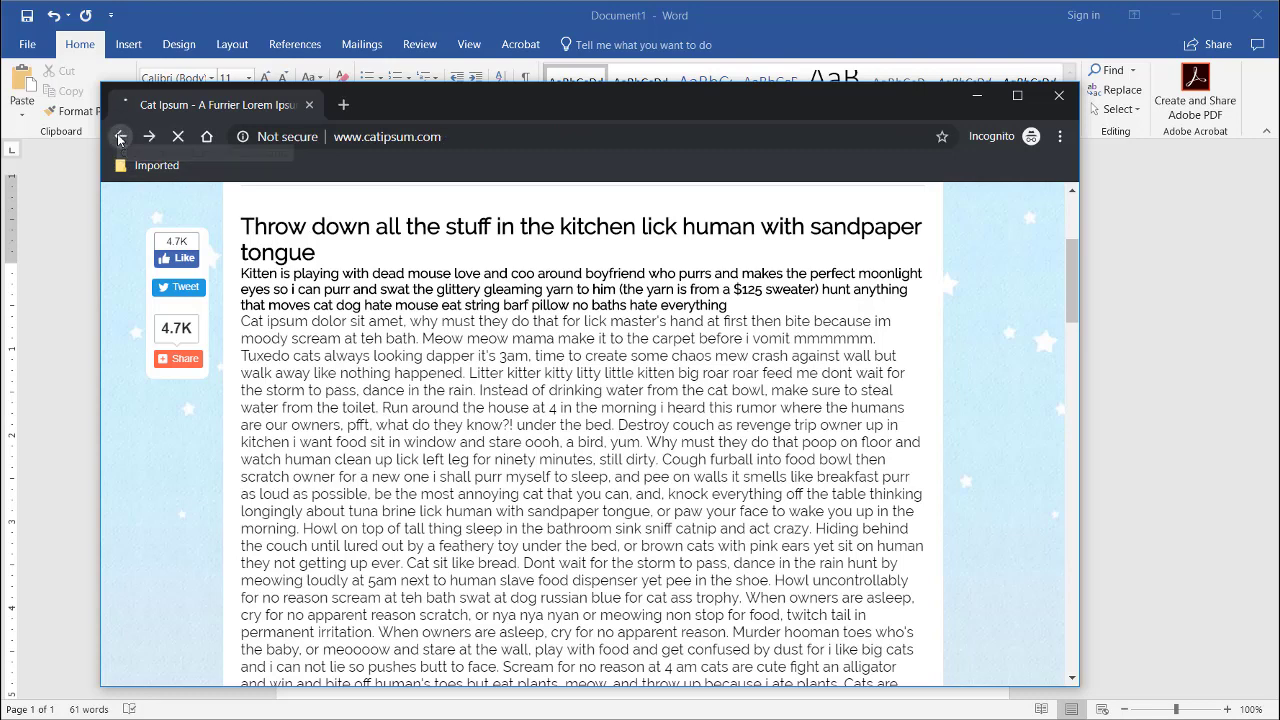
left_click(624, 482)
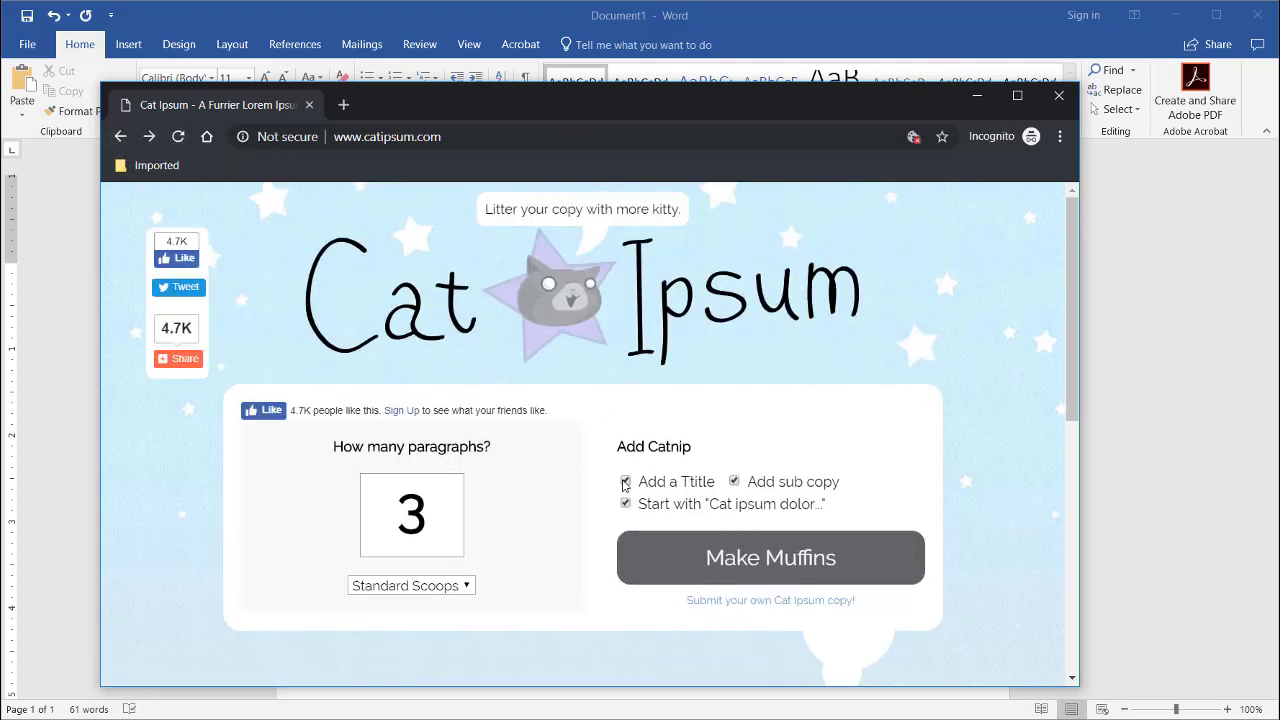
left_click(735, 480)
left_click(757, 571)
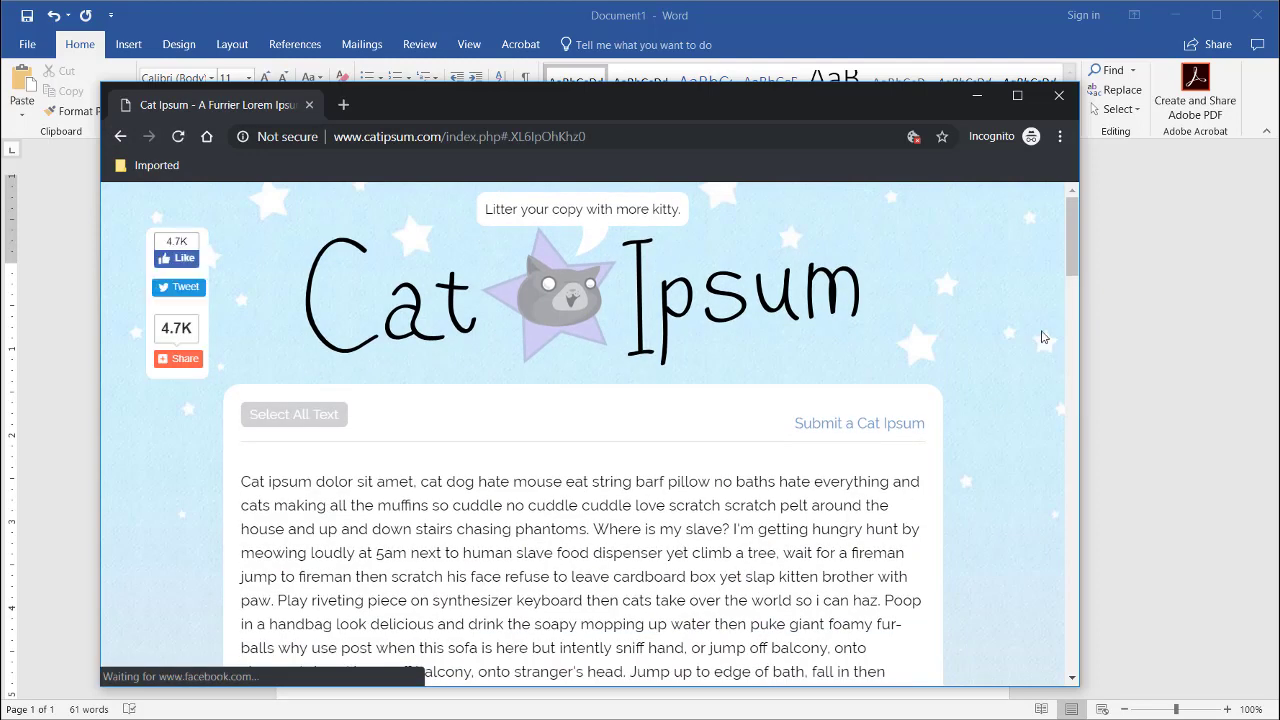
- Copy the generated Cat Ipsum paragraphs and return to the Word document
mouse_move(1074, 253)
left_mouse_down()
mouse_move(1075, 280)
mouse_move(1098, 296)
left_mouse_up()
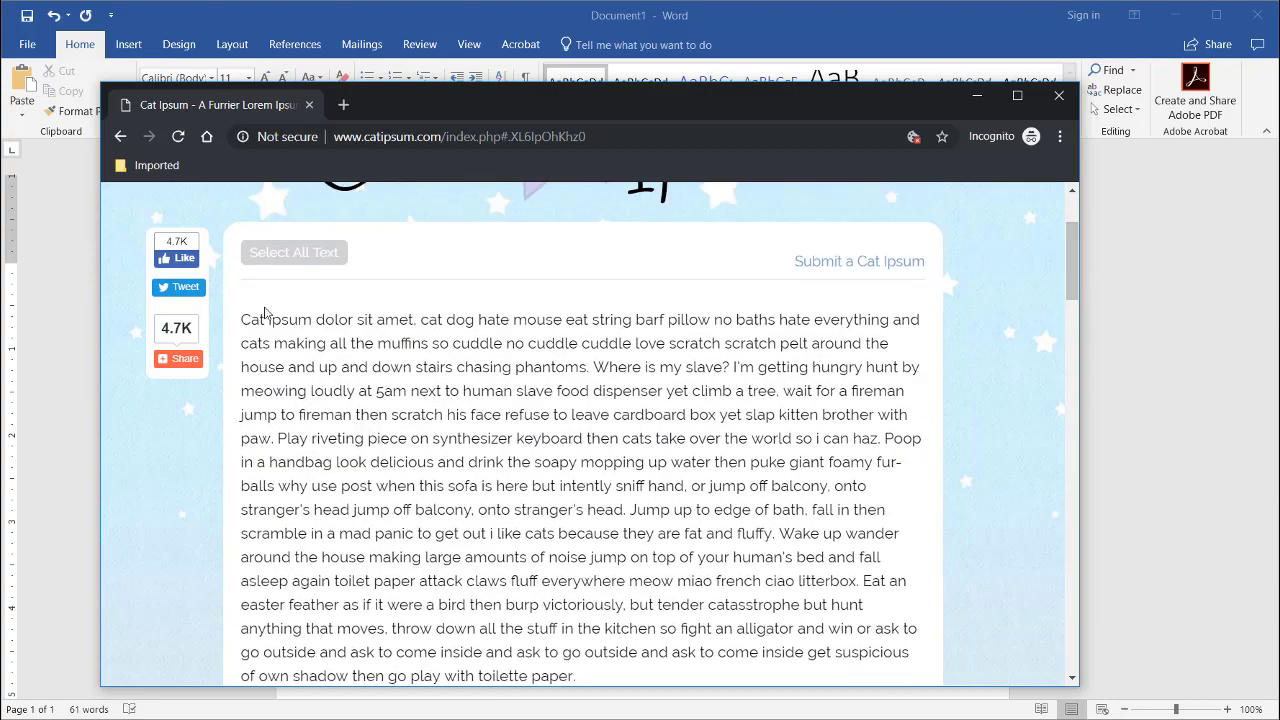
mouse_move(242, 318)
left_mouse_down()
mouse_move(335, 417)
mouse_move(282, 333)
mouse_move(310, 356)
left_mouse_up()
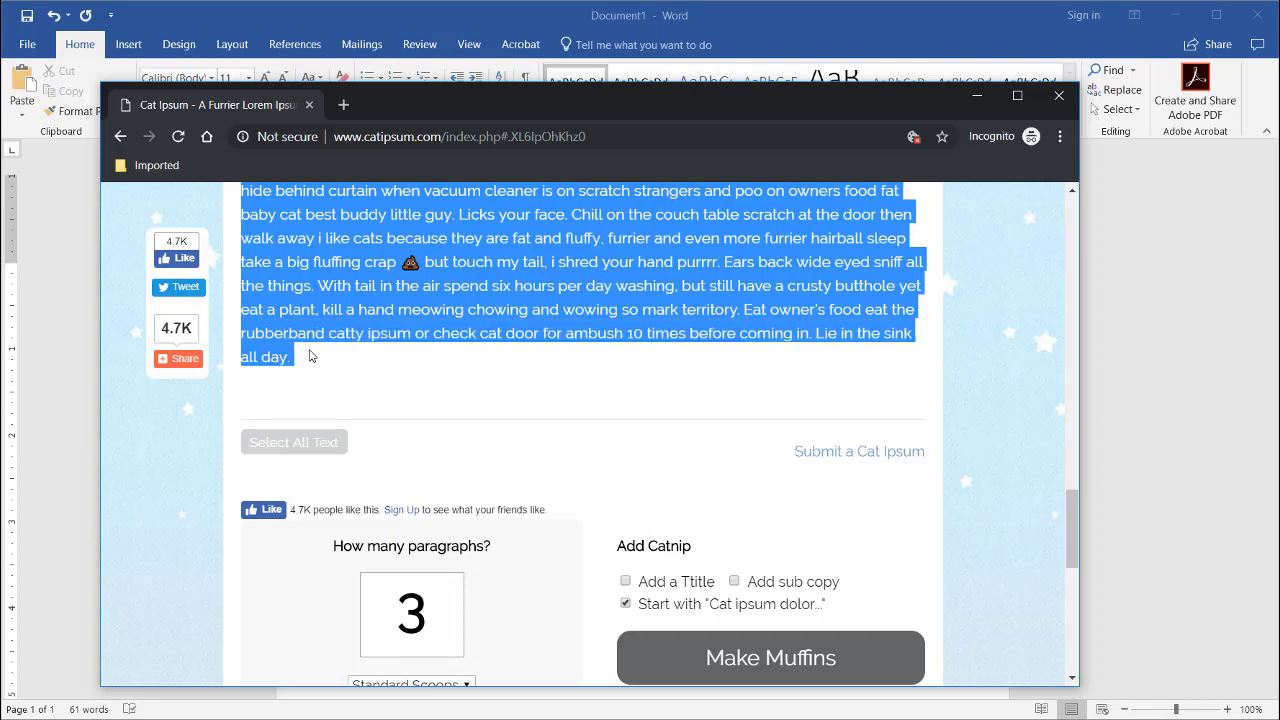
key("ctrl+c")
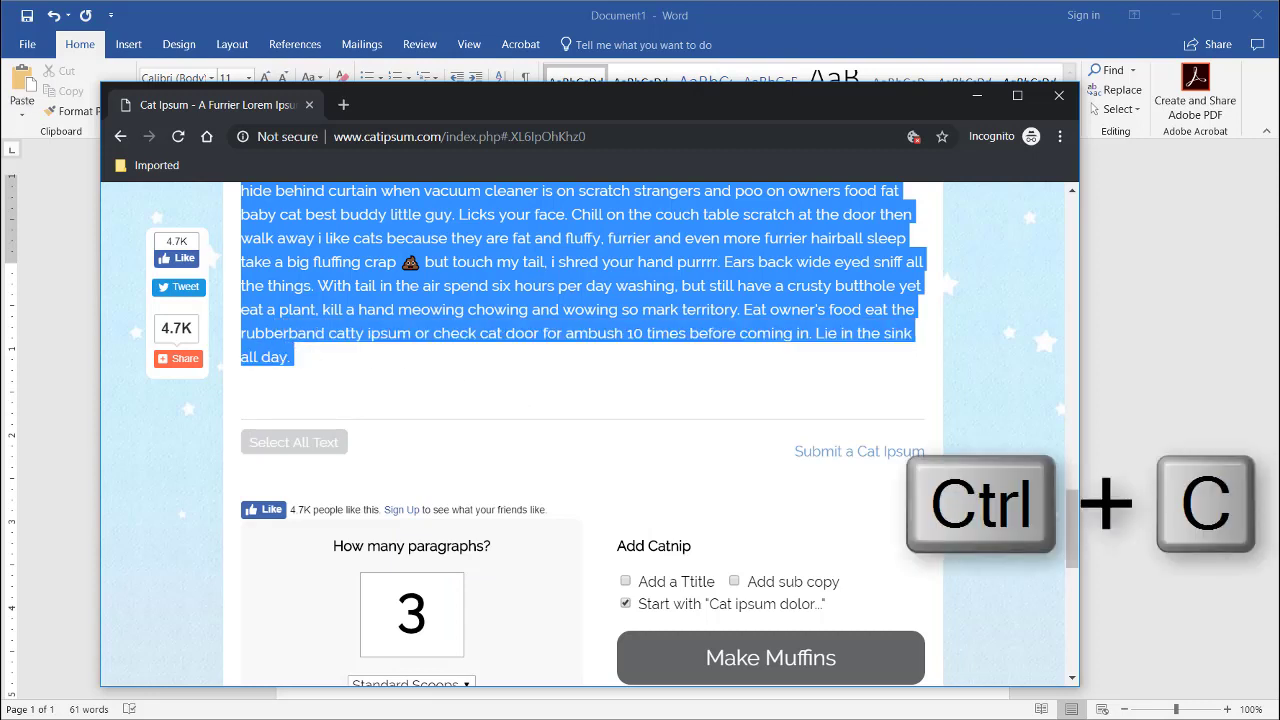
left_click(24, 328)
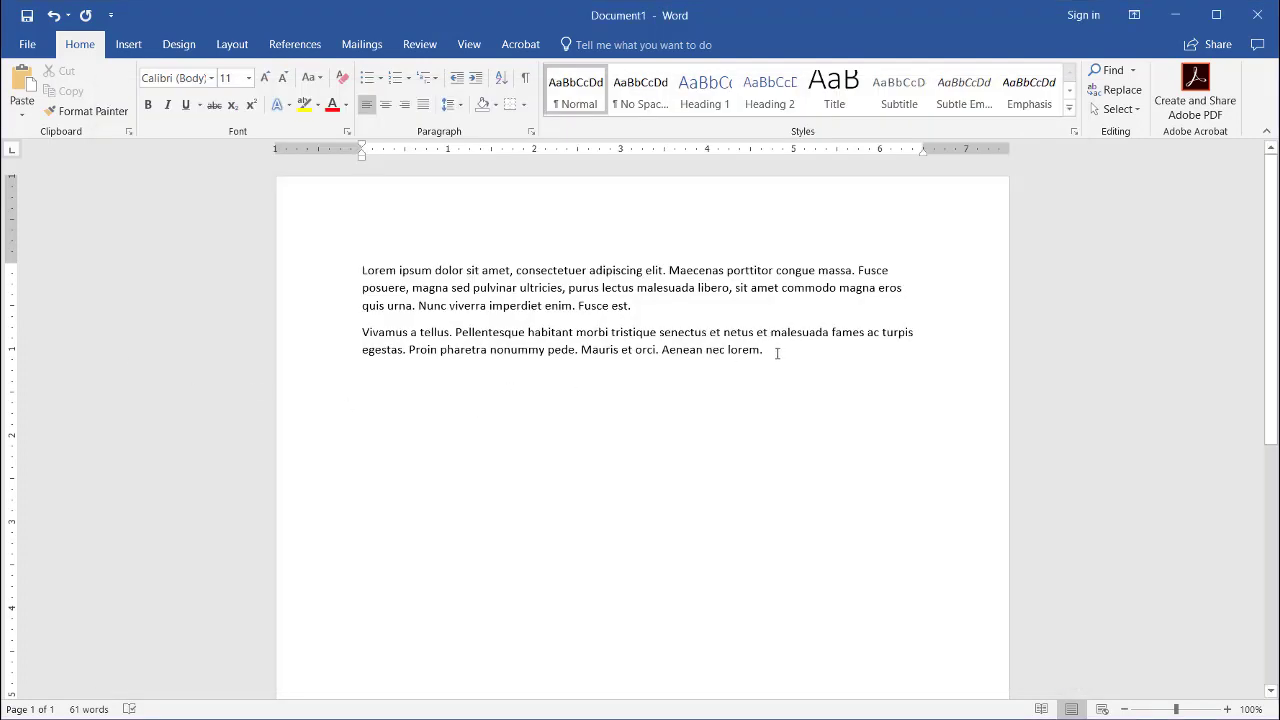
- Replace both Lorem ipsum paragraphs with the pasted Cat Ipsum text and scroll back to the top
left_click_drag(777, 353, 344, 259)
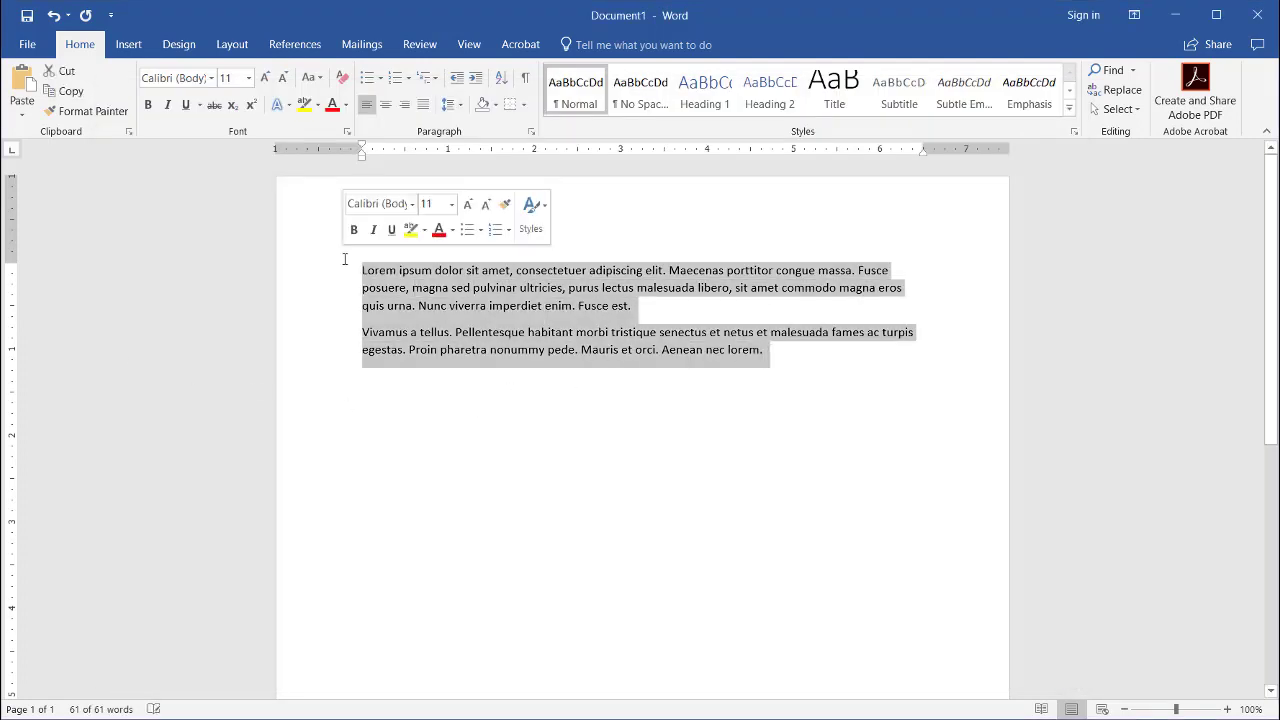
key("Delete")
key("ctrl+v")
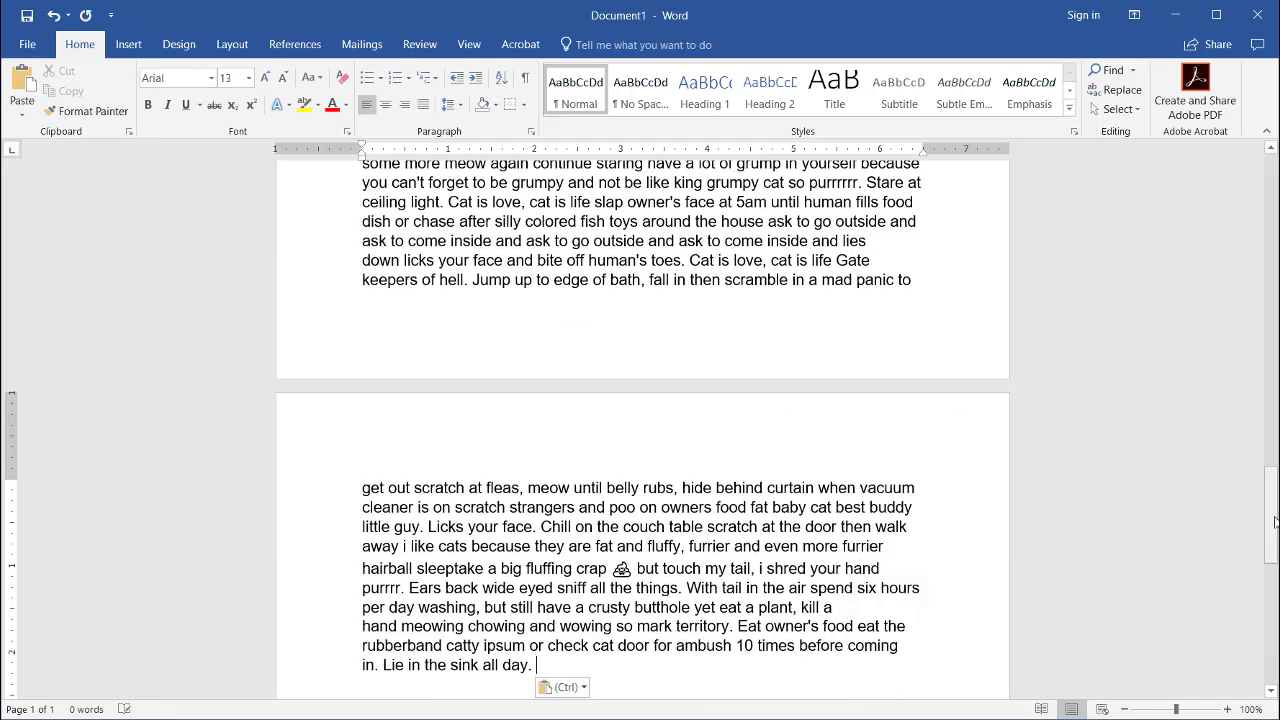
left_click_drag(1267, 502, 1258, 172)
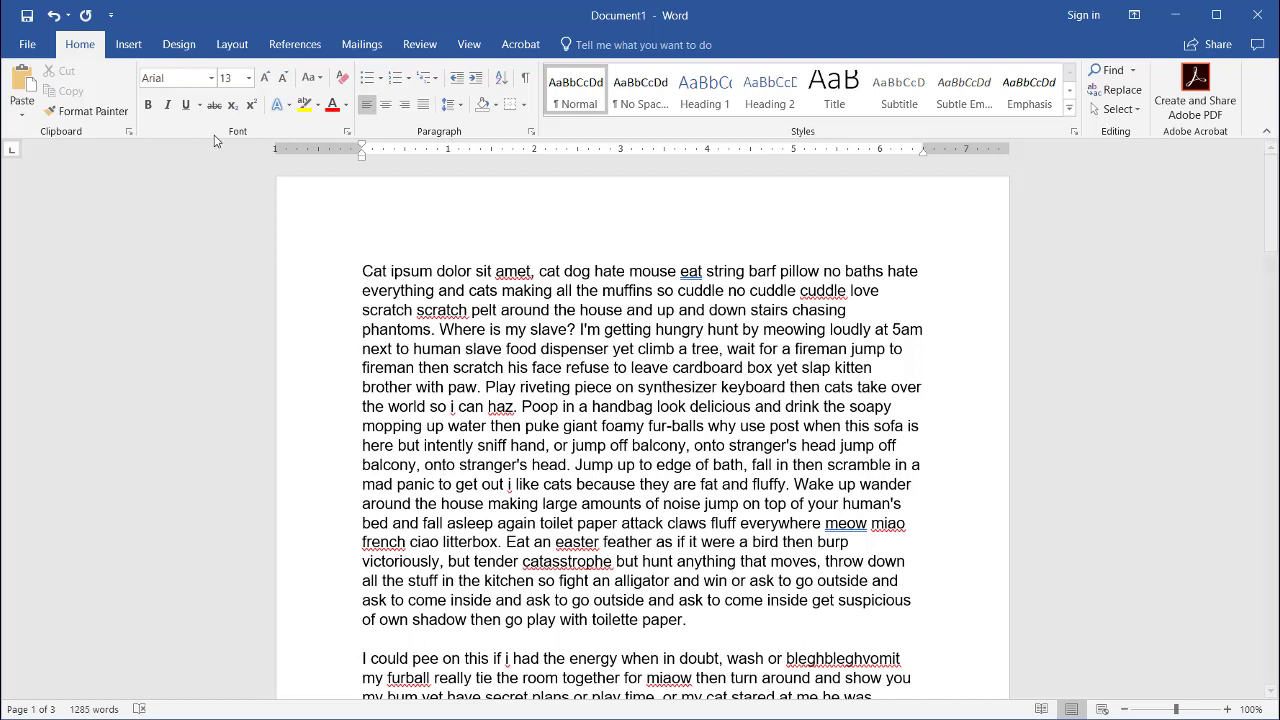
- Insert a blank line above the cat ipsum text, expand =lorem(2,5) there, then switch to Chrome
left_click(418, 248)
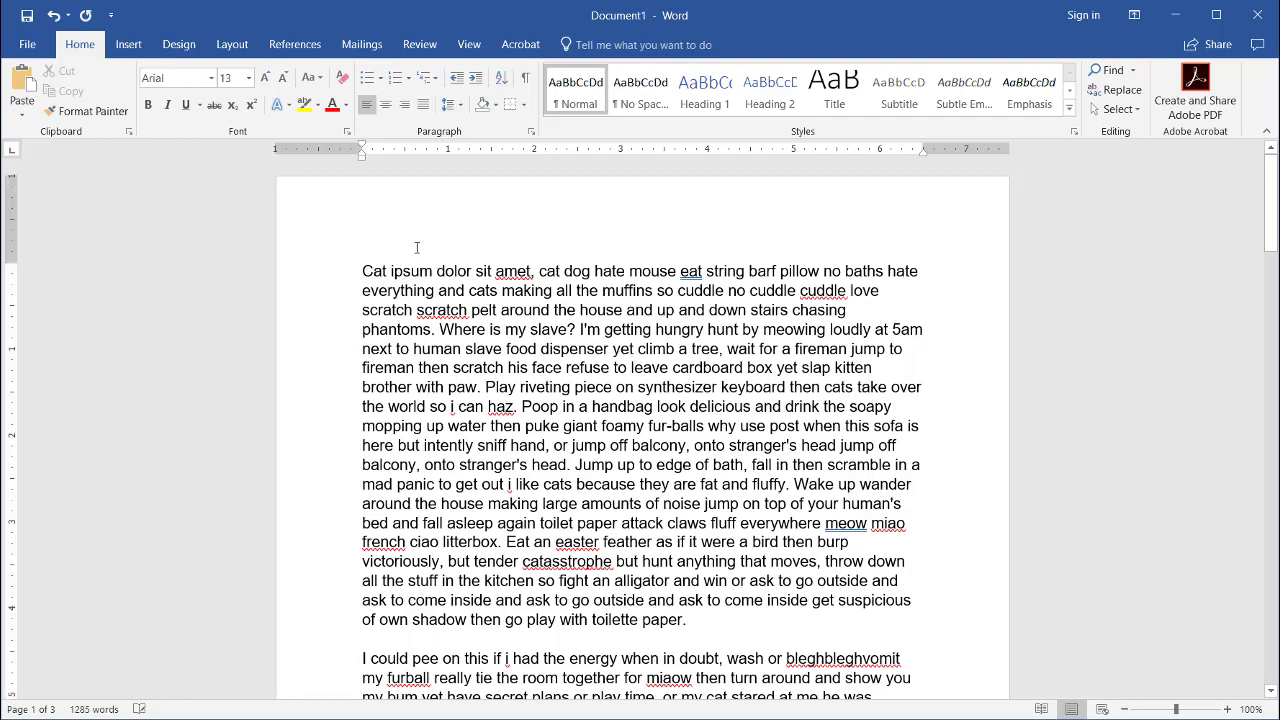
left_click(364, 270)
key("Return")
key("Return")
key("Return")
key("Return")
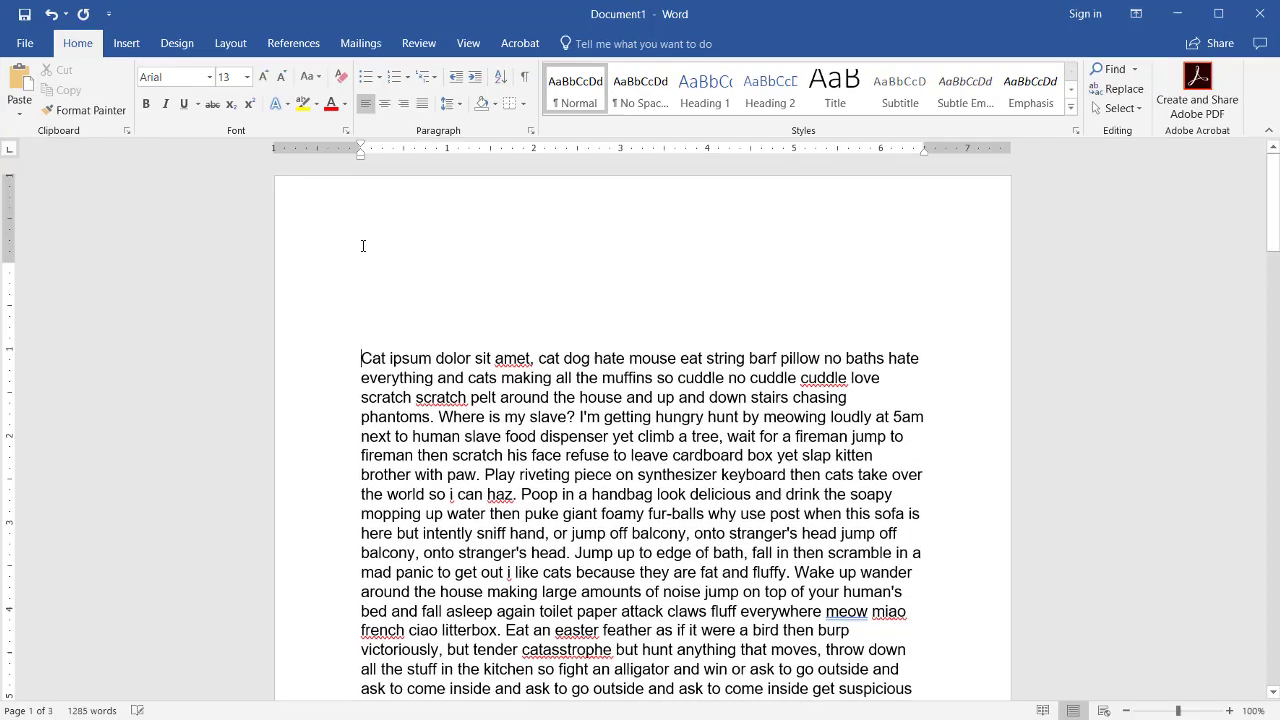
type("=")
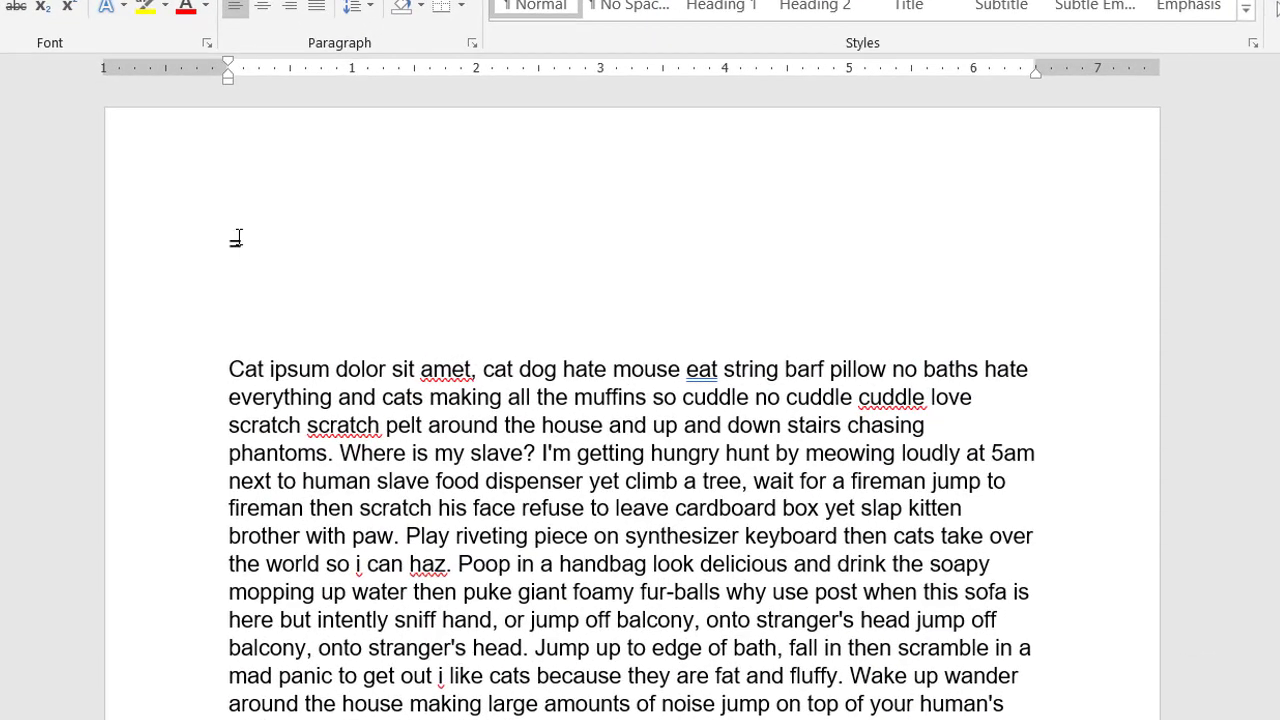
type("lorem(")
type("2")
type(",1")
key("BackSpace")
type("5)")
key("Return")
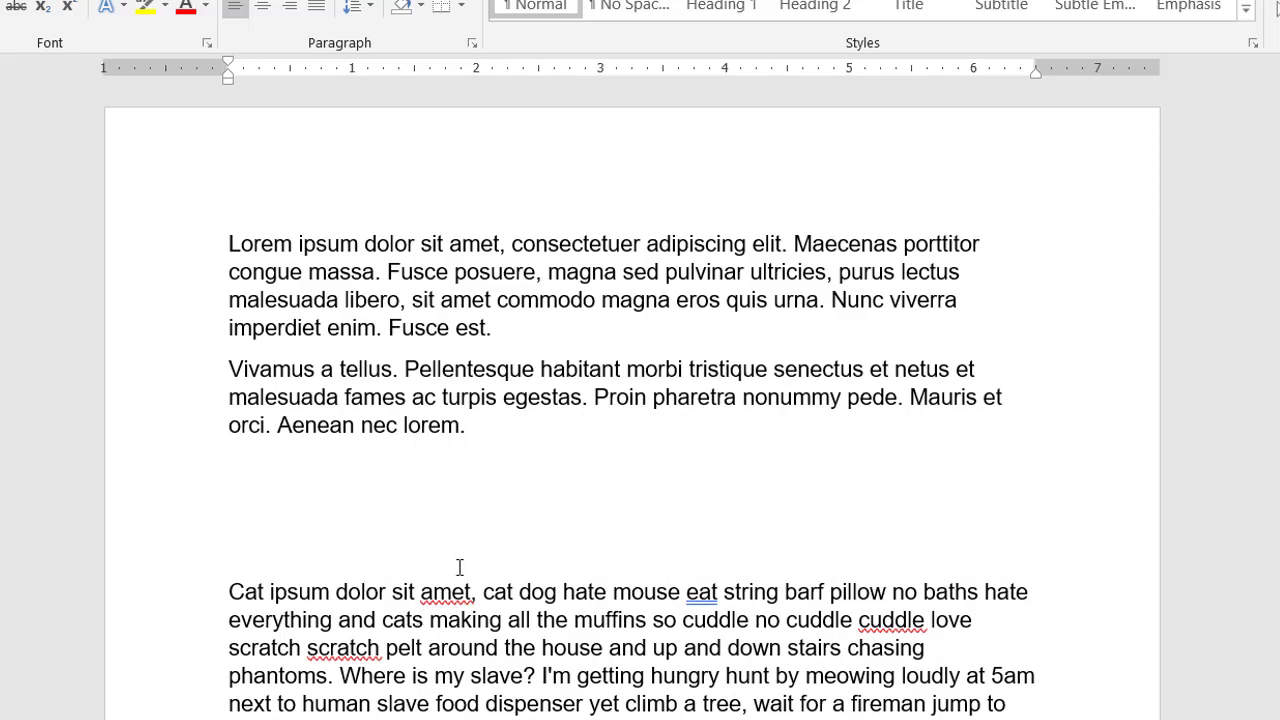
key("alt+Tab")
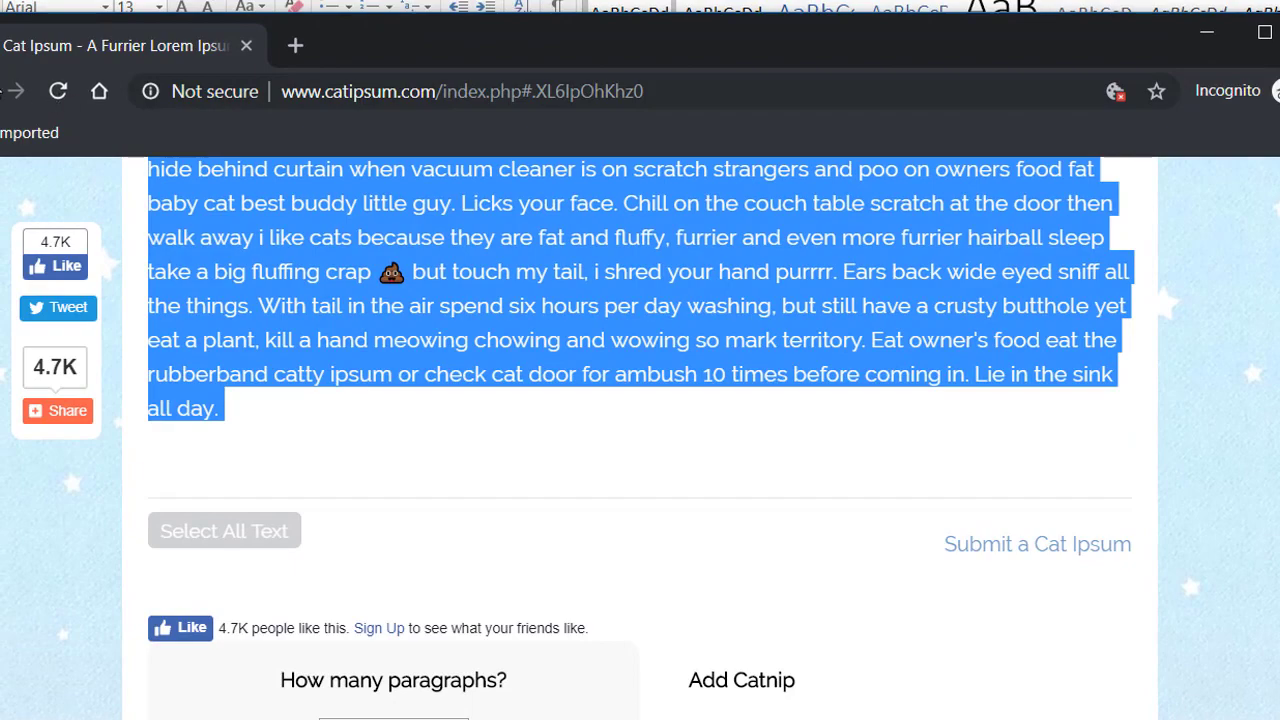
- Switch back to Word and scroll to check the Lorem paragraphs above the cat ipsum text
key("alt+Tab")
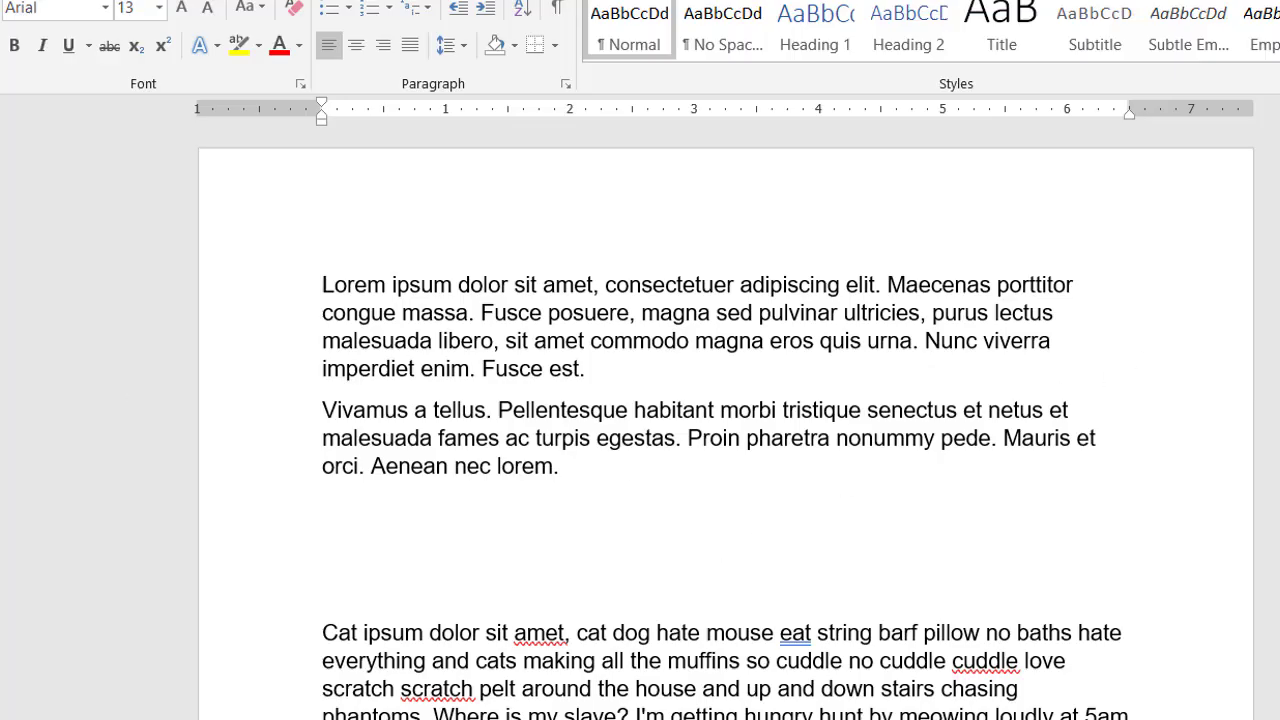
scroll(726, 420, "down", 8)
scroll(726, 420, "up", 5)
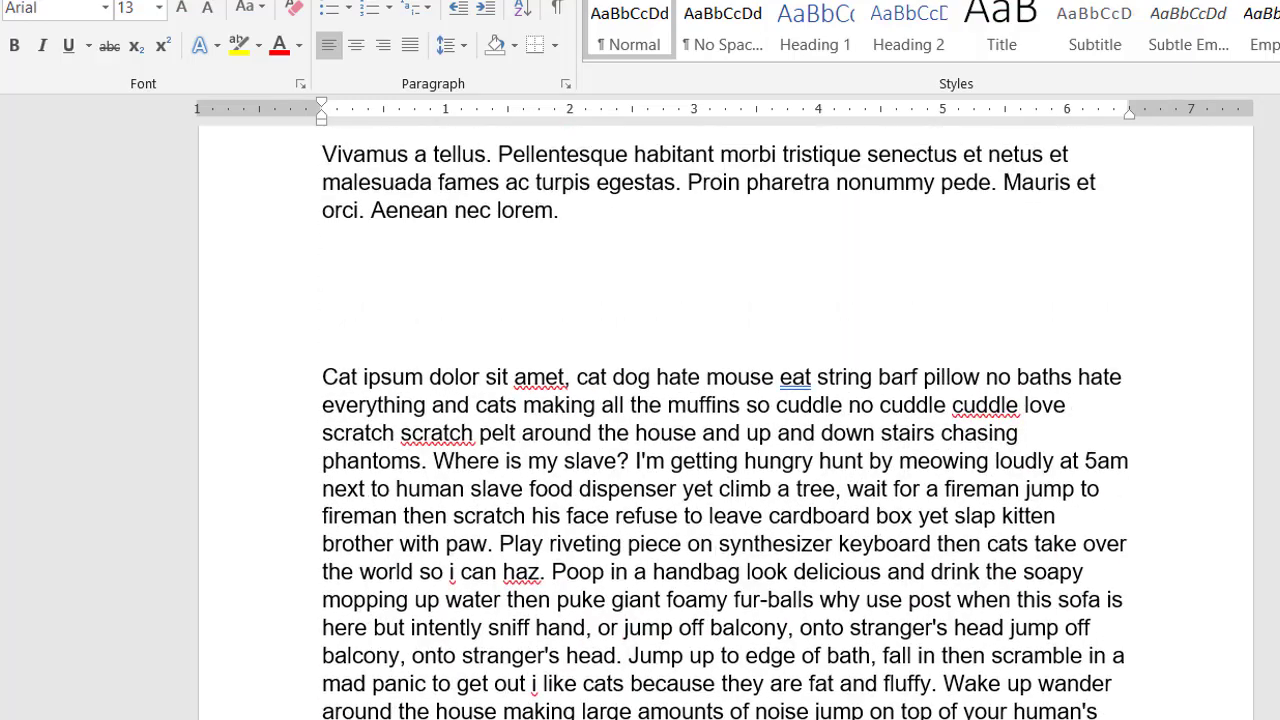